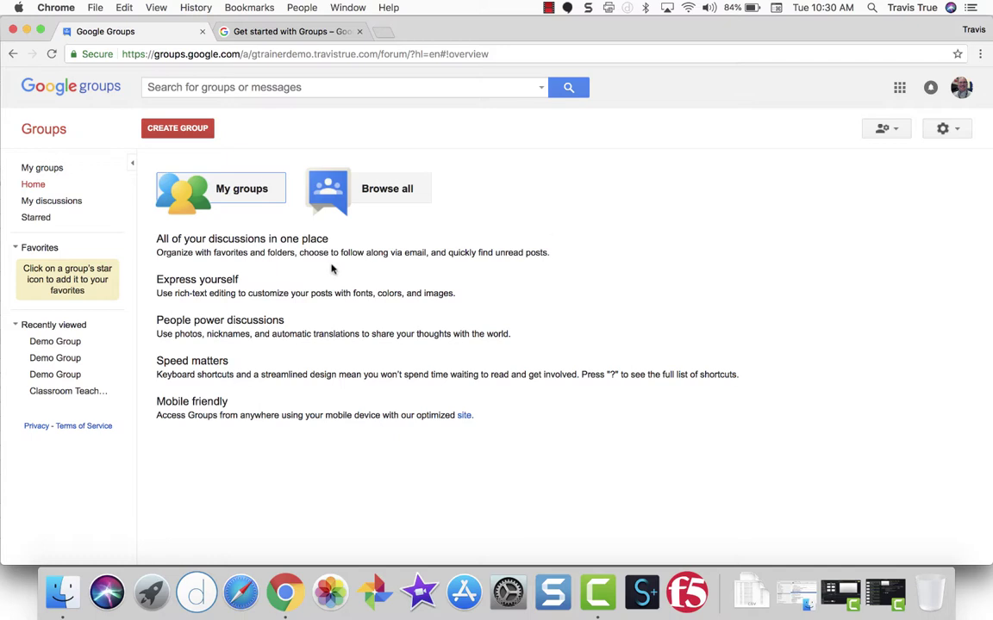
Open Demo Group from My groups and show its member list.
click(242, 205)
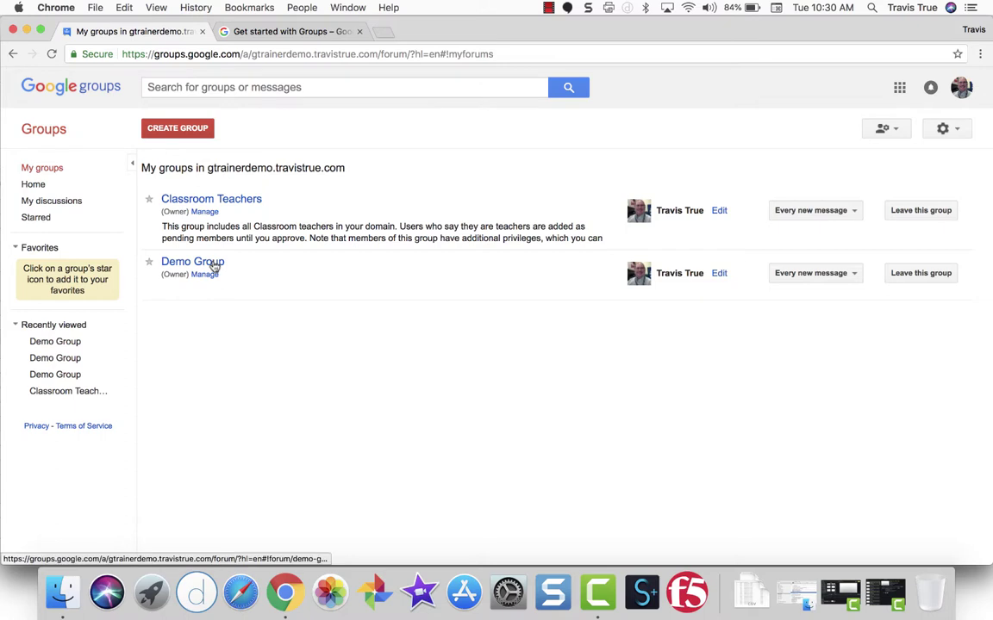
click(214, 267)
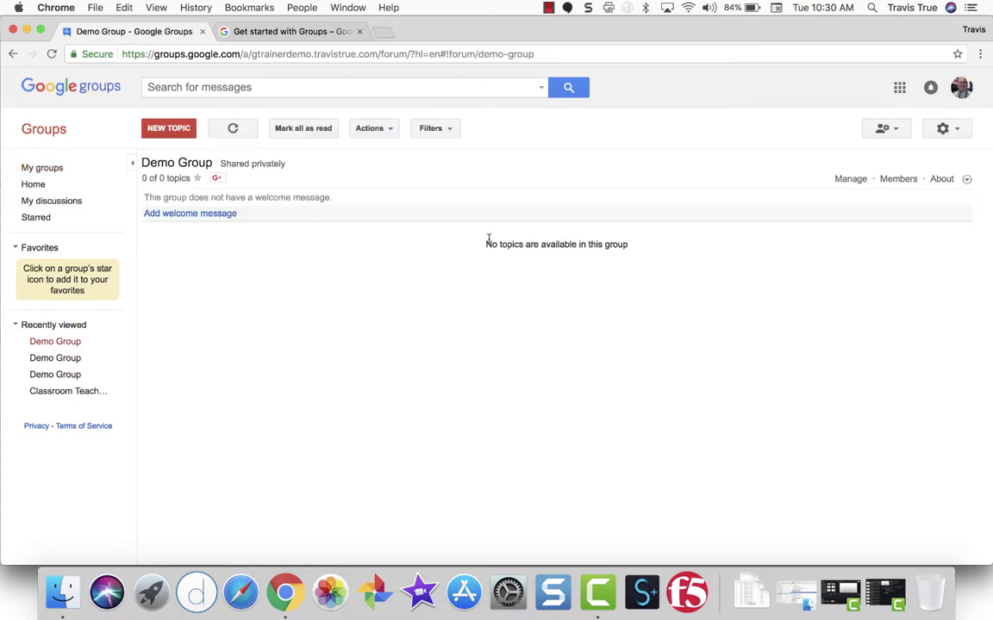
click(845, 181)
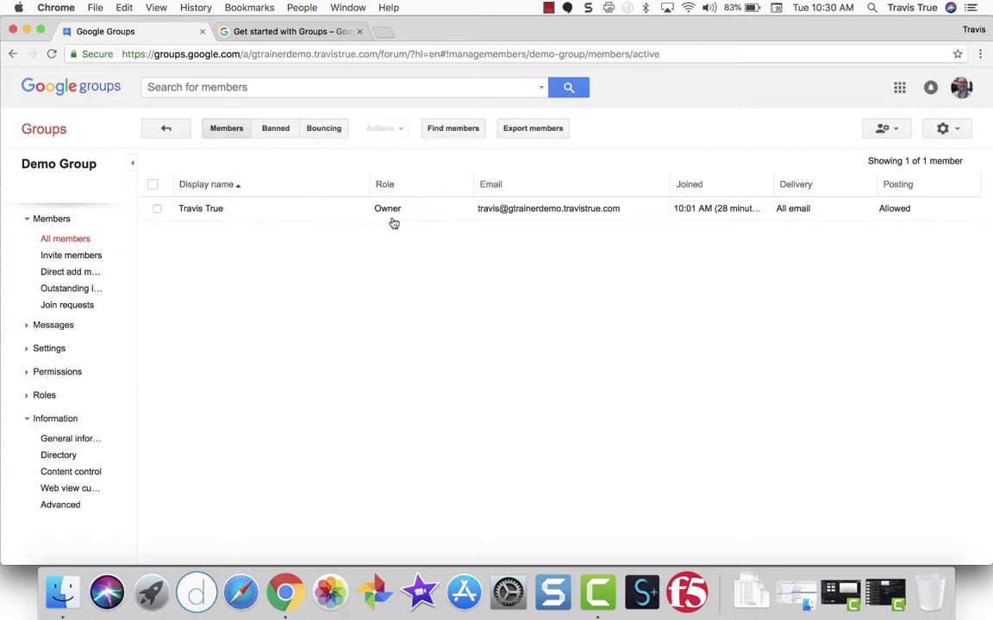
Start a Demo Group invitation to the suggested address with the message 'Please join our group'.
click(84, 259)
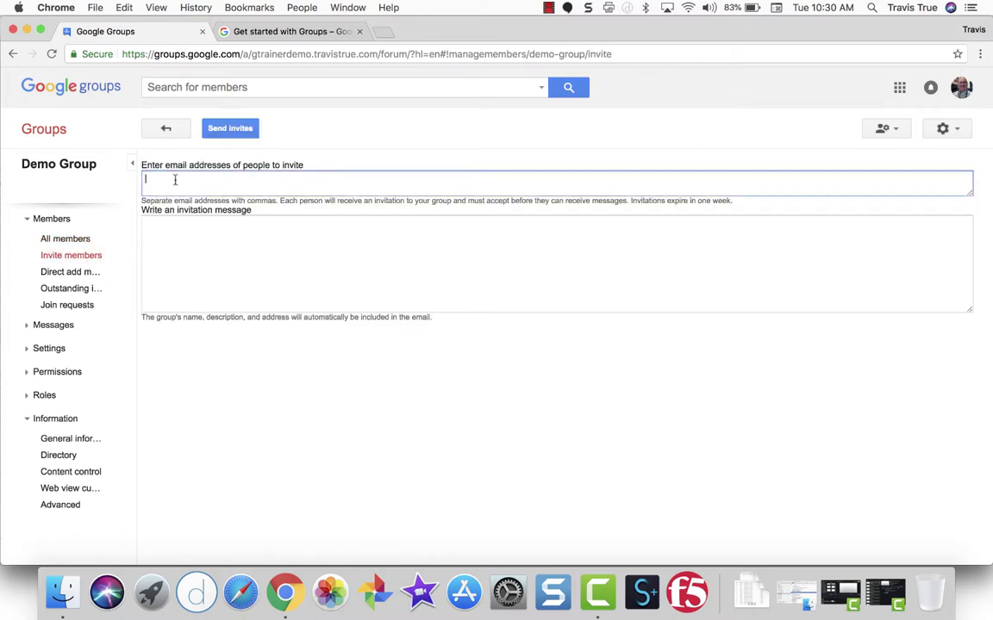
text(ttrue)
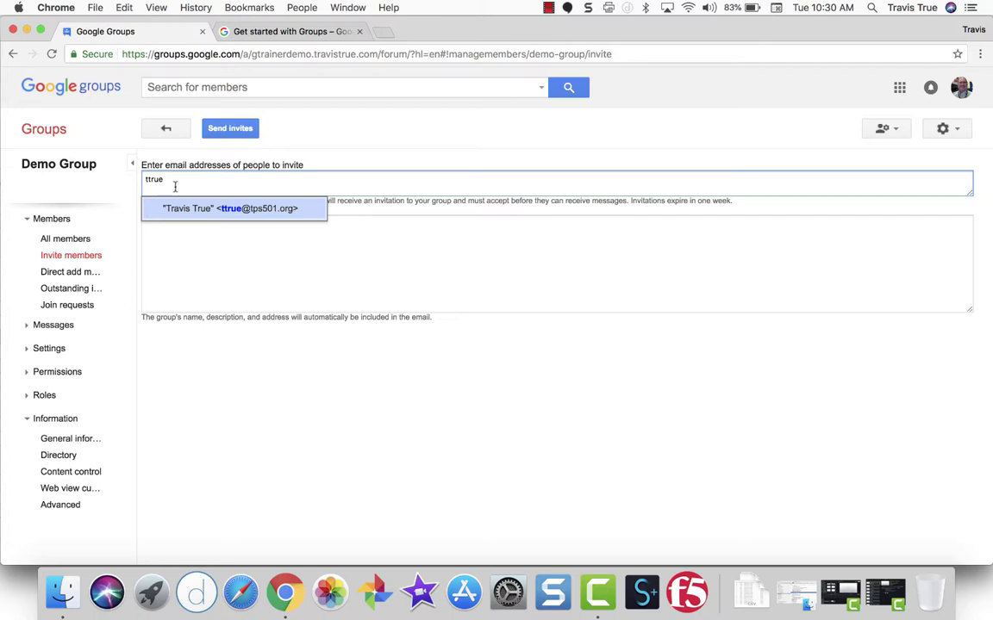
click(183, 209)
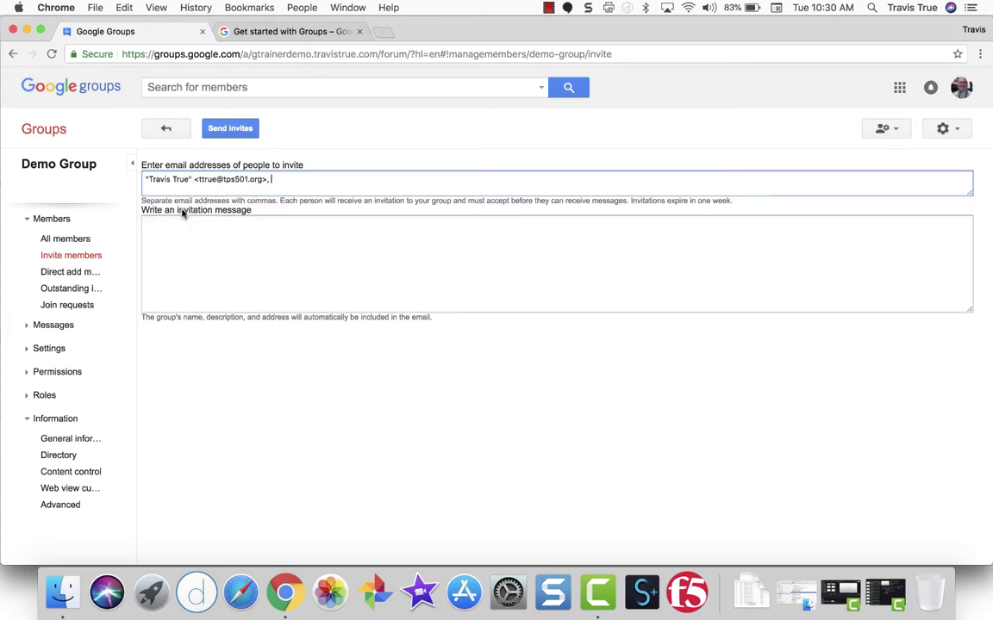
click(182, 227)
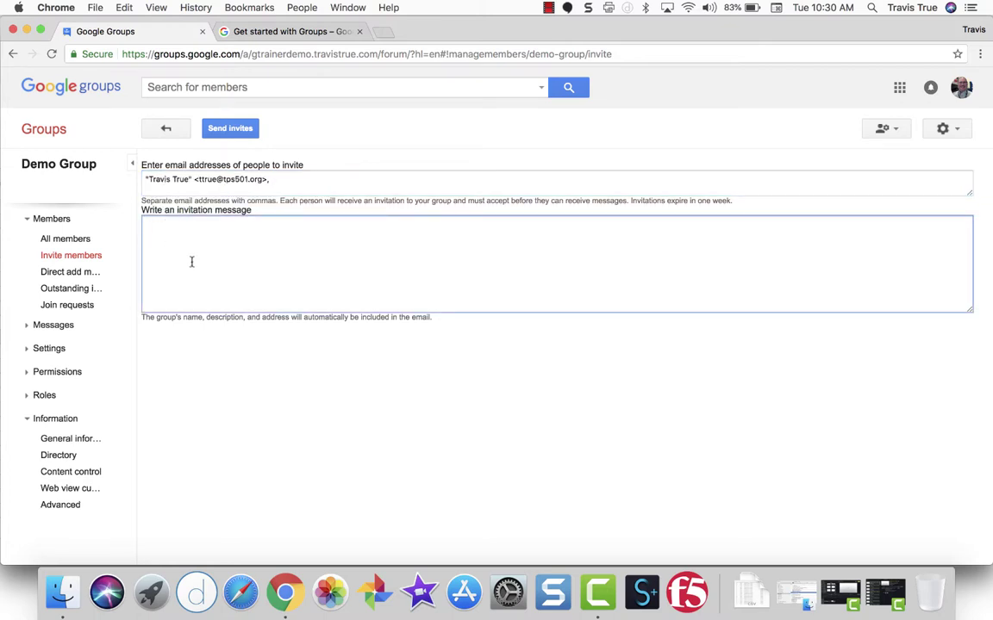
text(Please join our)
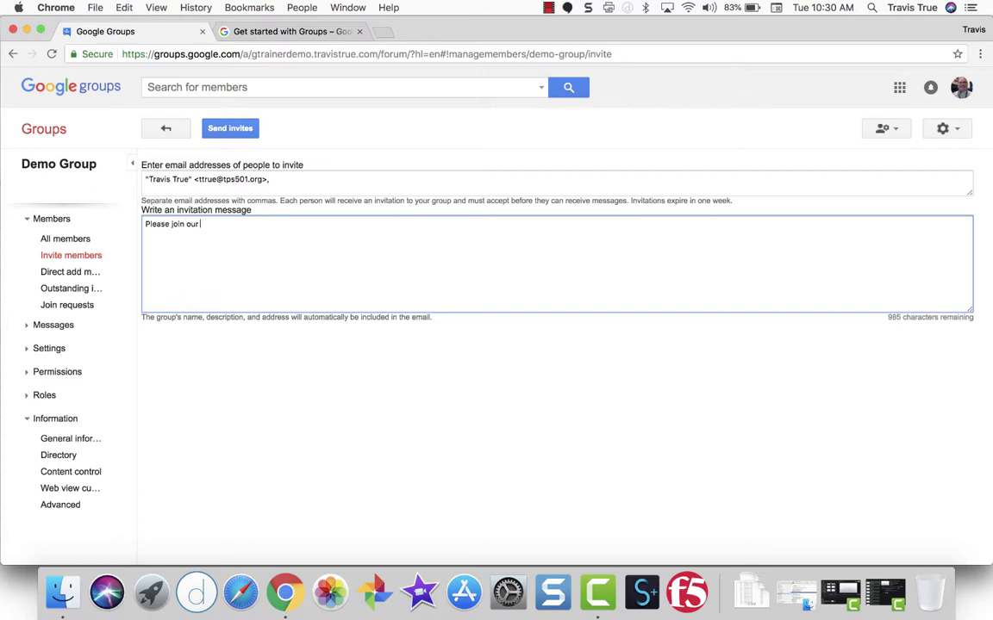
text(group)
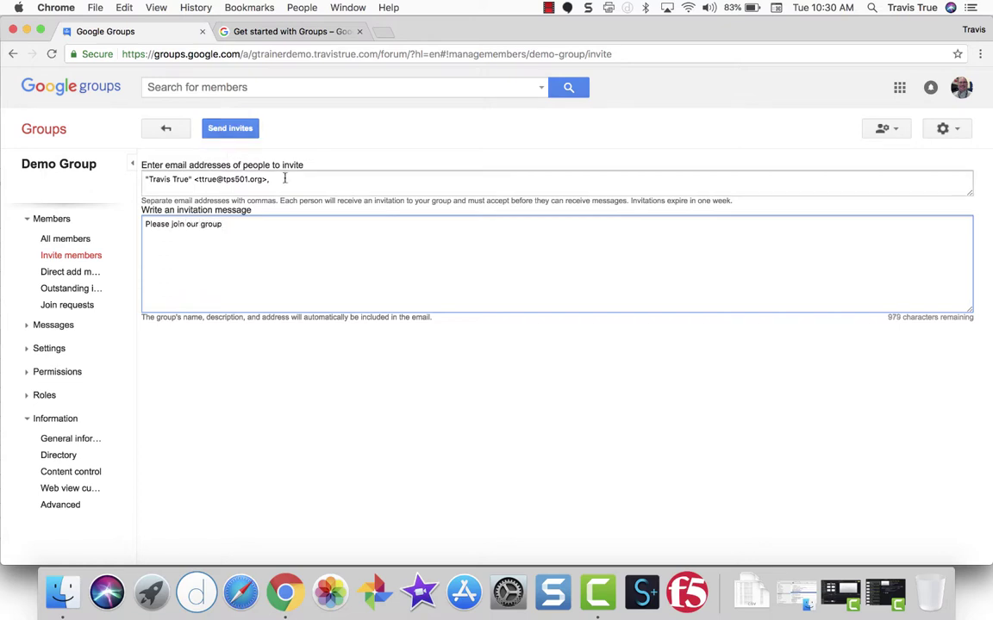
click(285, 179)
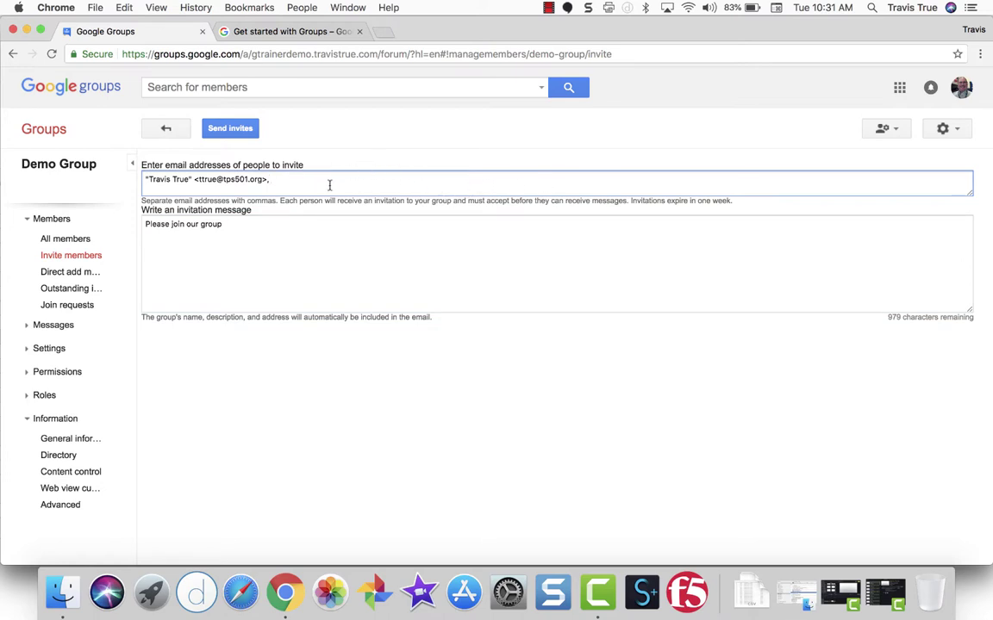
Send the invitation, passing the reCAPTCHA car-image check, until 'Invitation sent' appears.
click(252, 128)
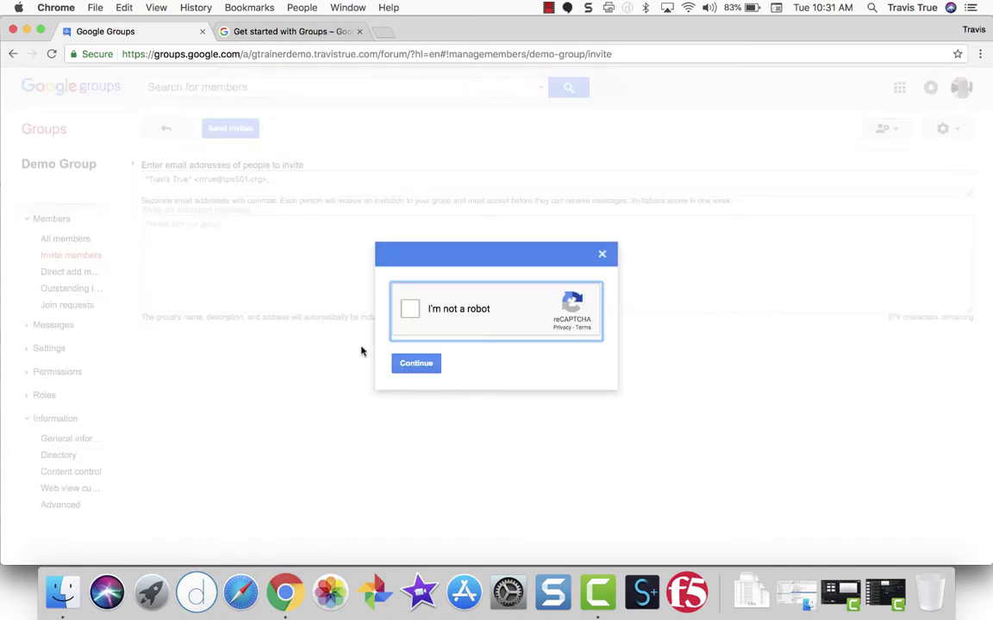
click(408, 310)
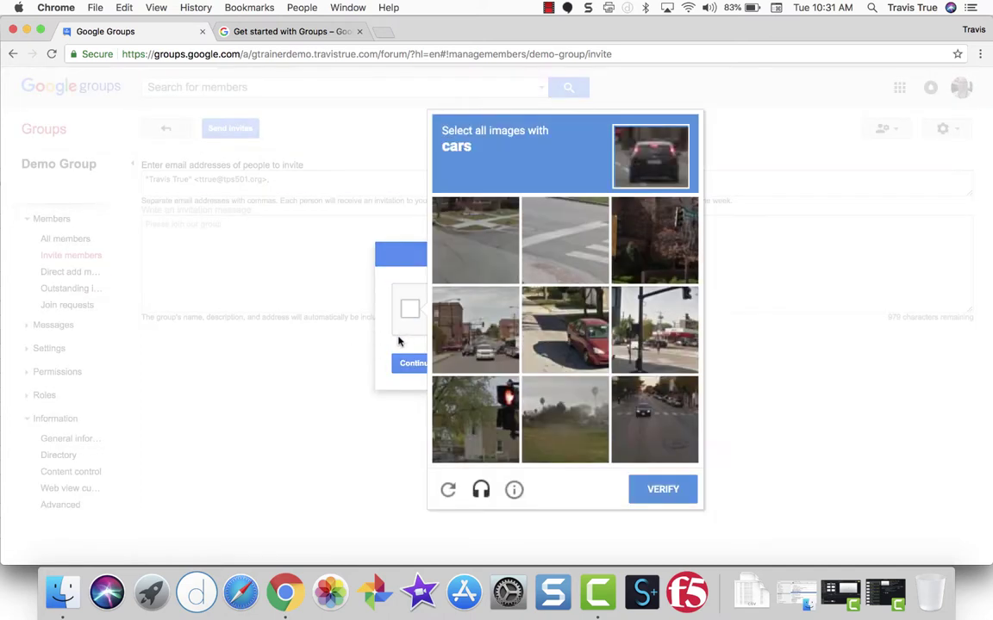
click(564, 331)
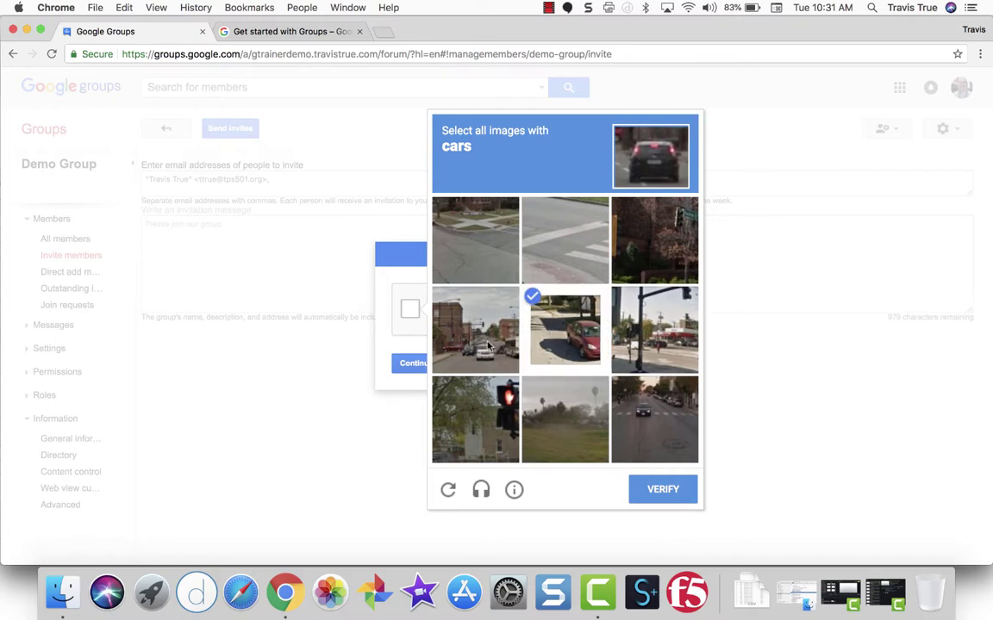
click(475, 332)
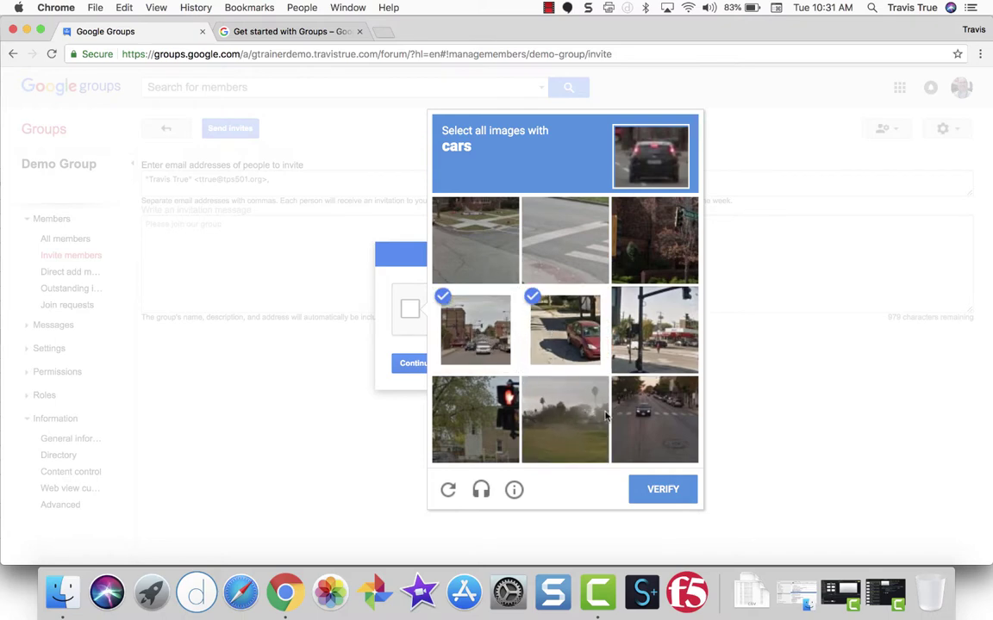
click(648, 420)
click(655, 330)
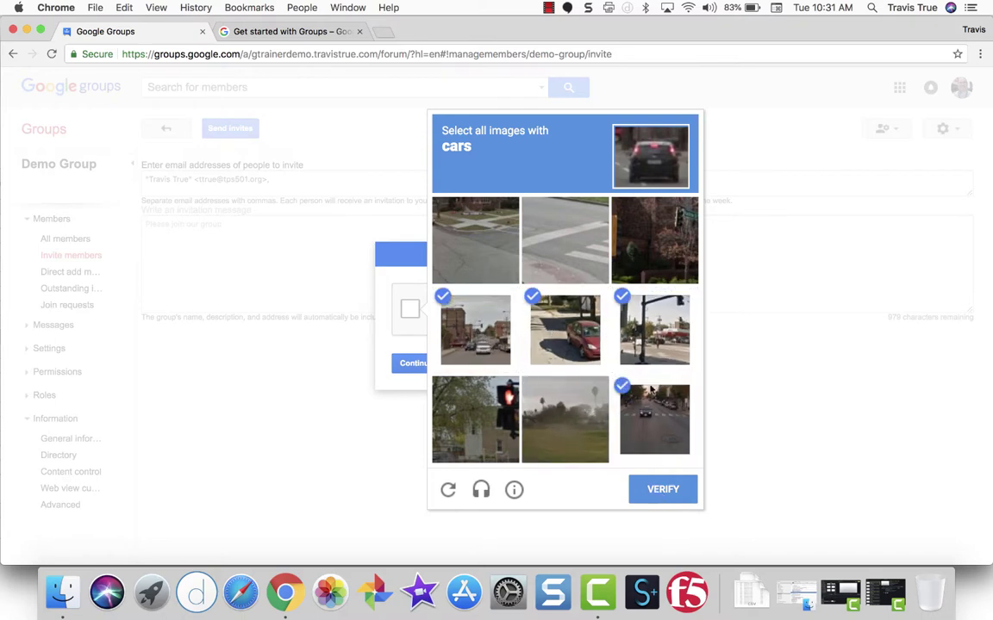
click(652, 490)
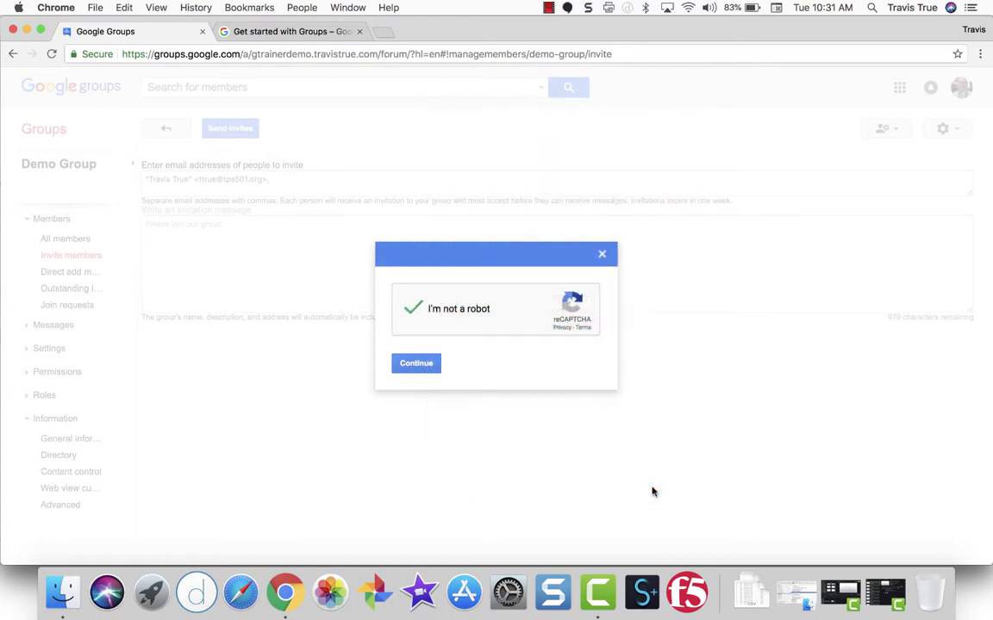
click(425, 366)
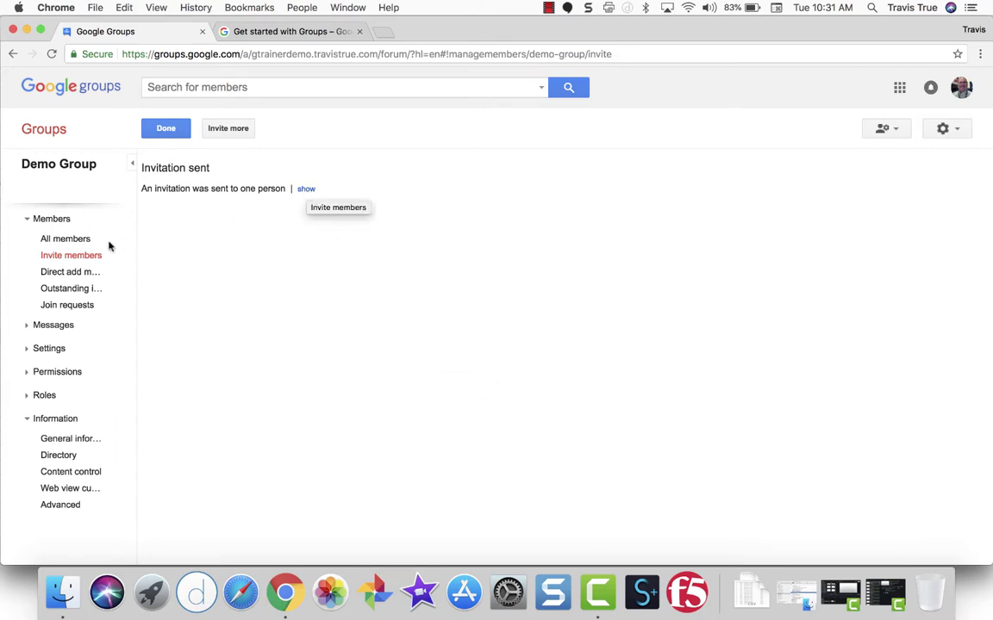
On the Direct add members form, enter the new member's gmail address from the suggestions.
click(74, 272)
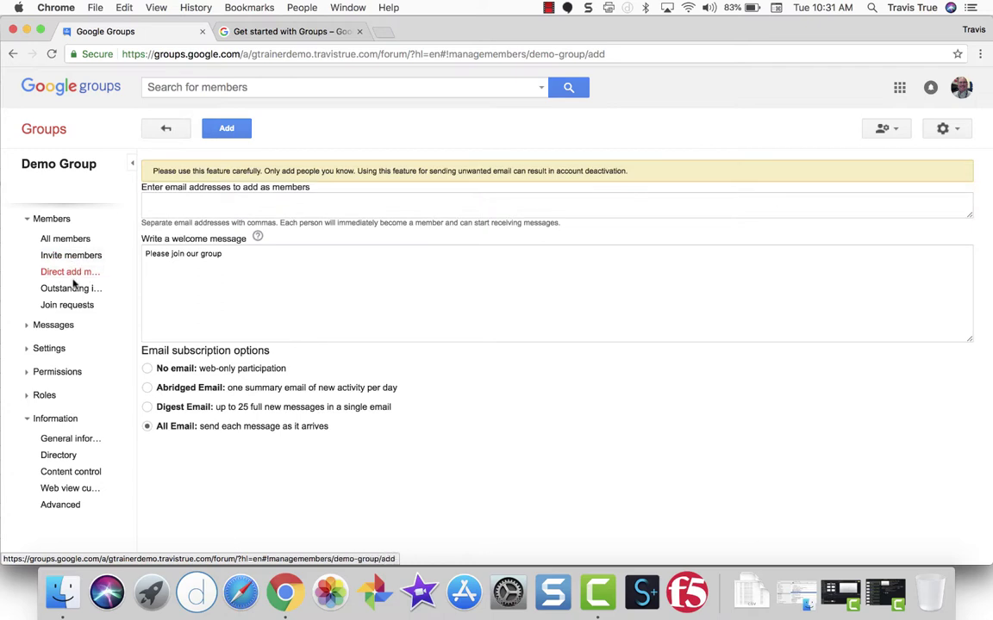
click(159, 208)
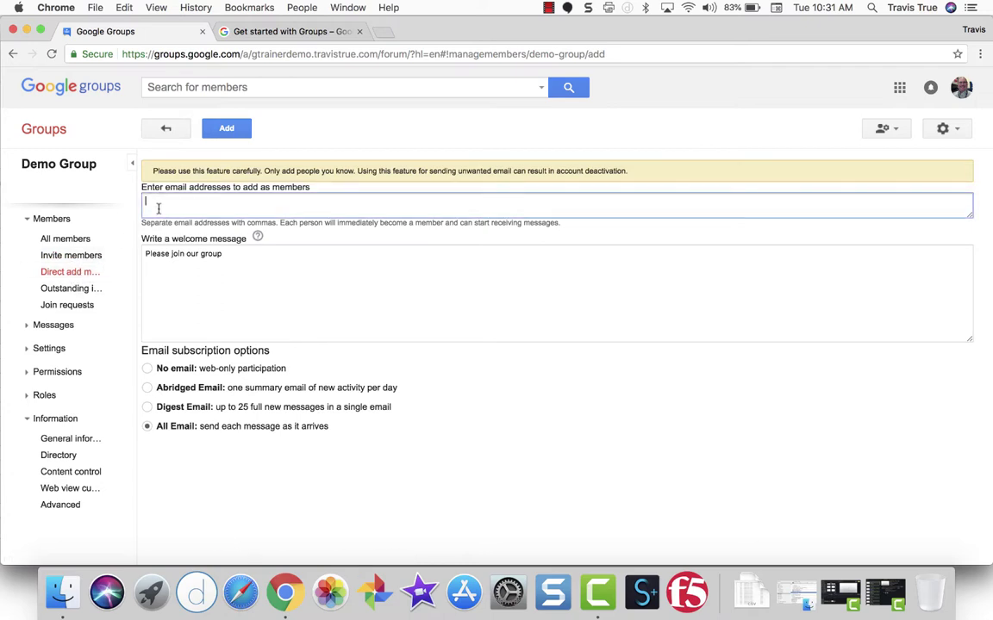
text(true)
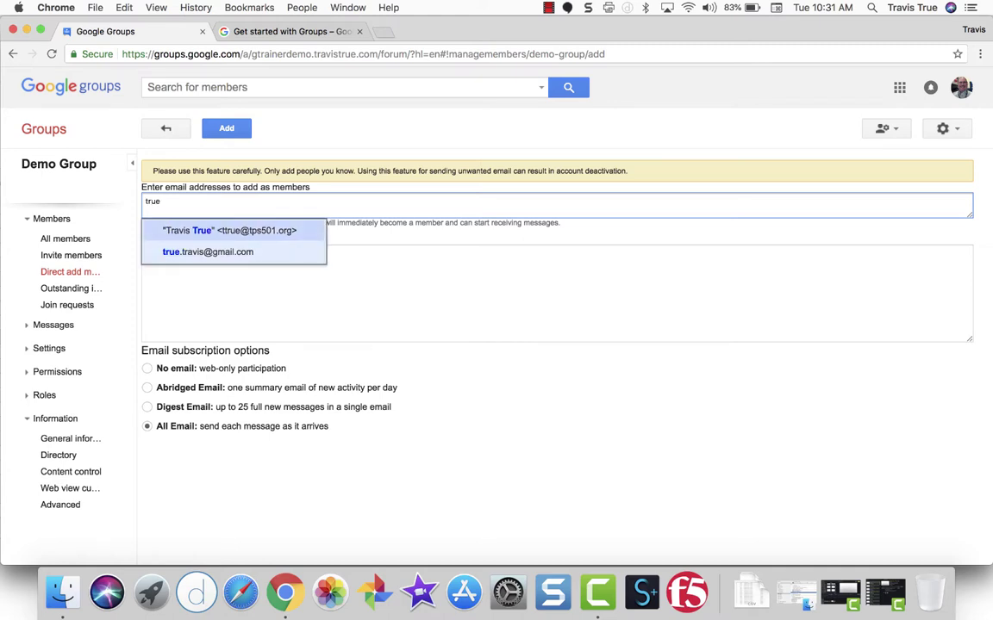
click(192, 252)
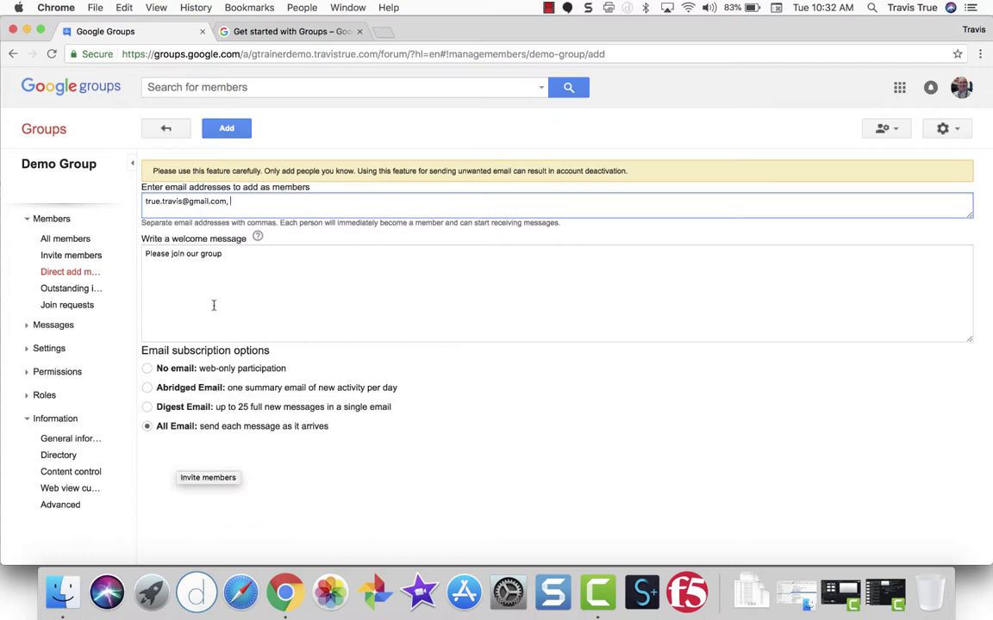
Submit the direct add and solve the first reCAPTCHA red-car image challenge.
click(228, 130)
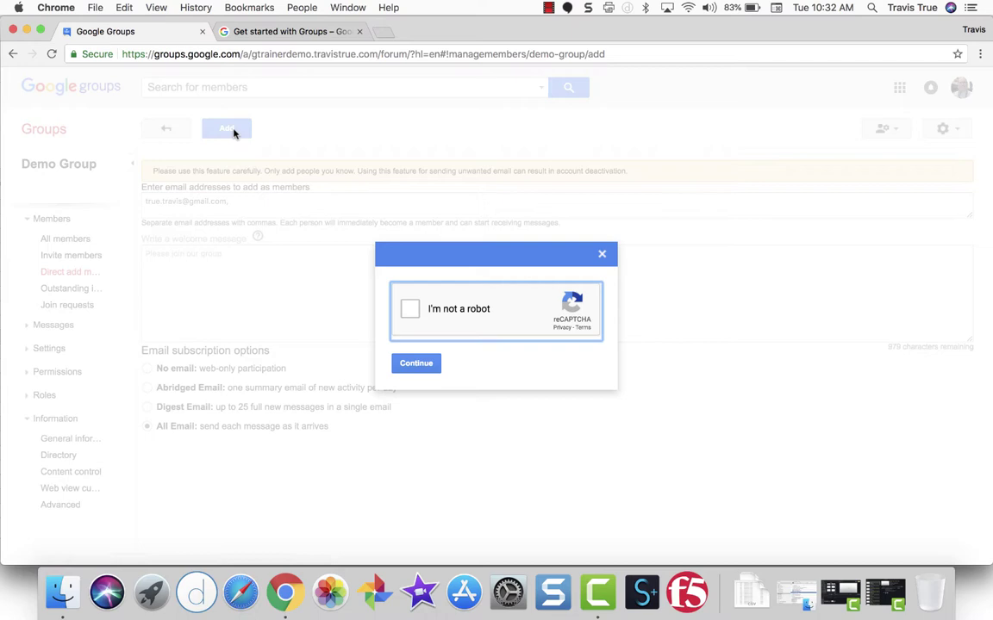
click(410, 308)
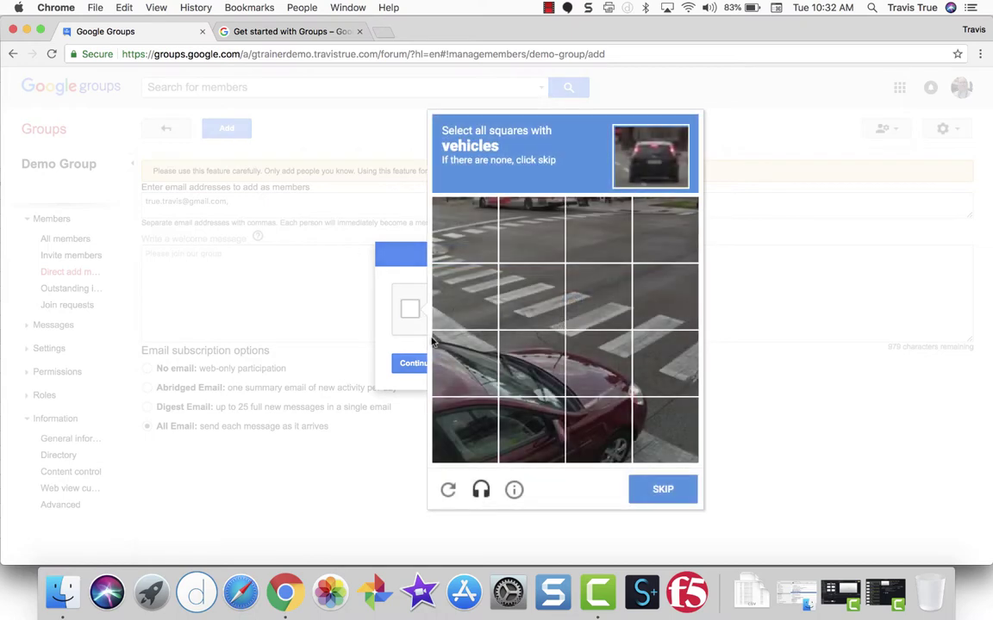
click(466, 367)
click(532, 366)
click(579, 388)
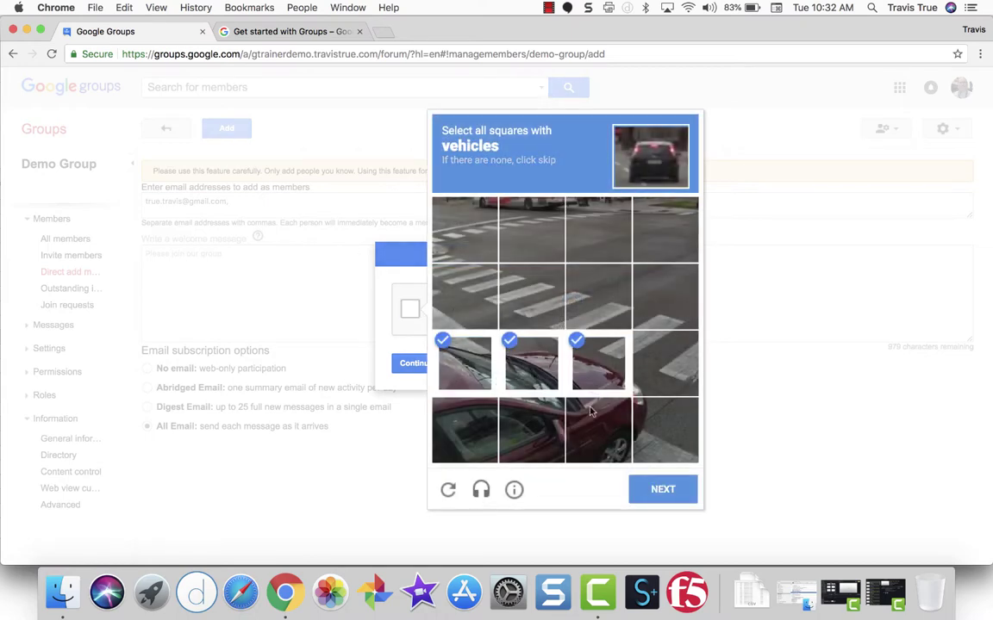
click(593, 413)
click(532, 416)
click(480, 416)
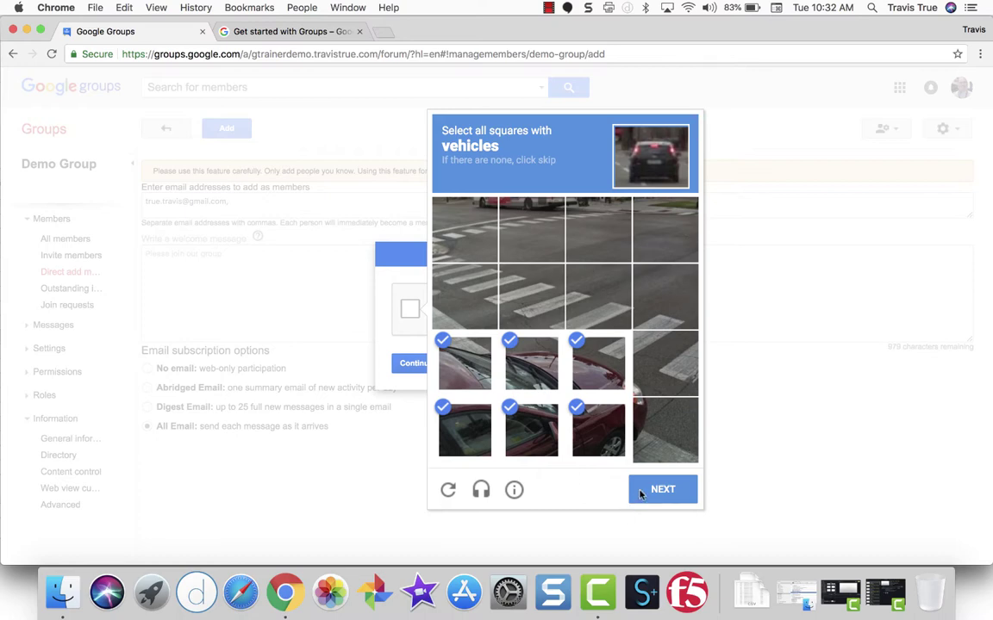
click(642, 493)
Solve the second vehicle image challenge, verify, and continue to confirm the member was added.
click(614, 443)
click(598, 362)
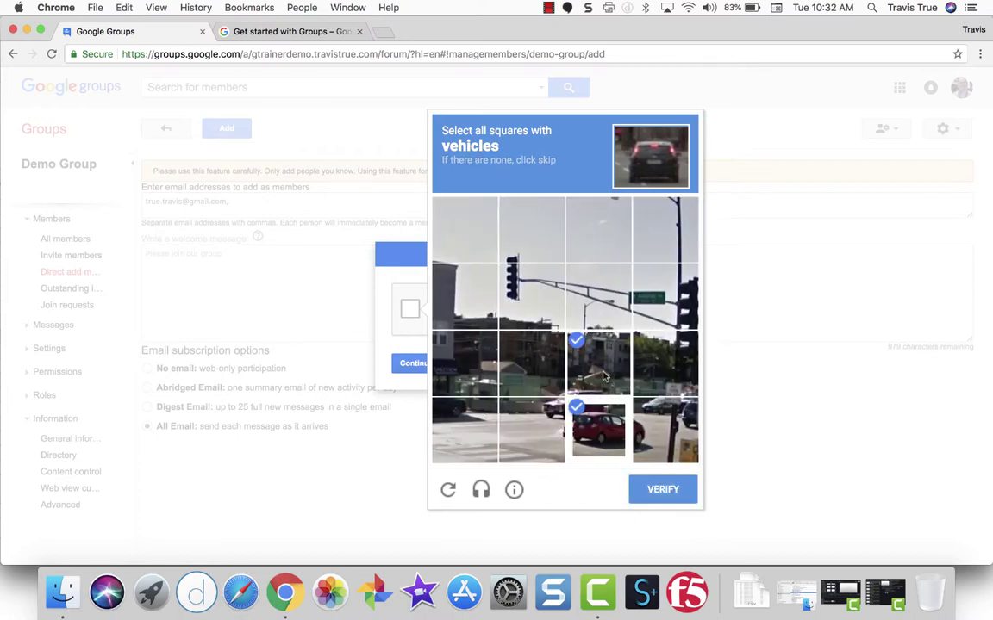
click(664, 361)
click(665, 429)
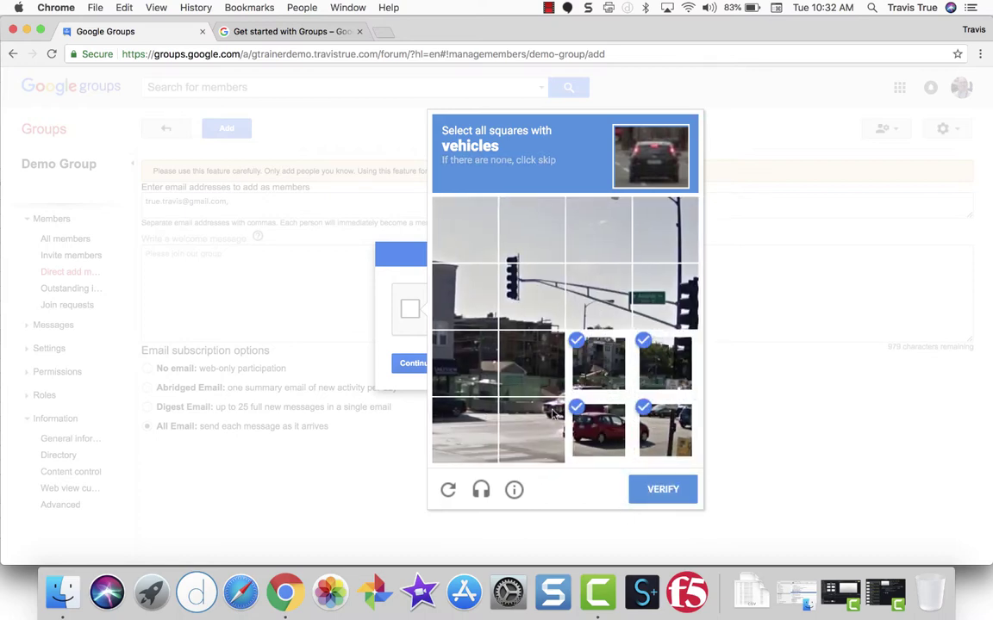
click(532, 429)
click(532, 362)
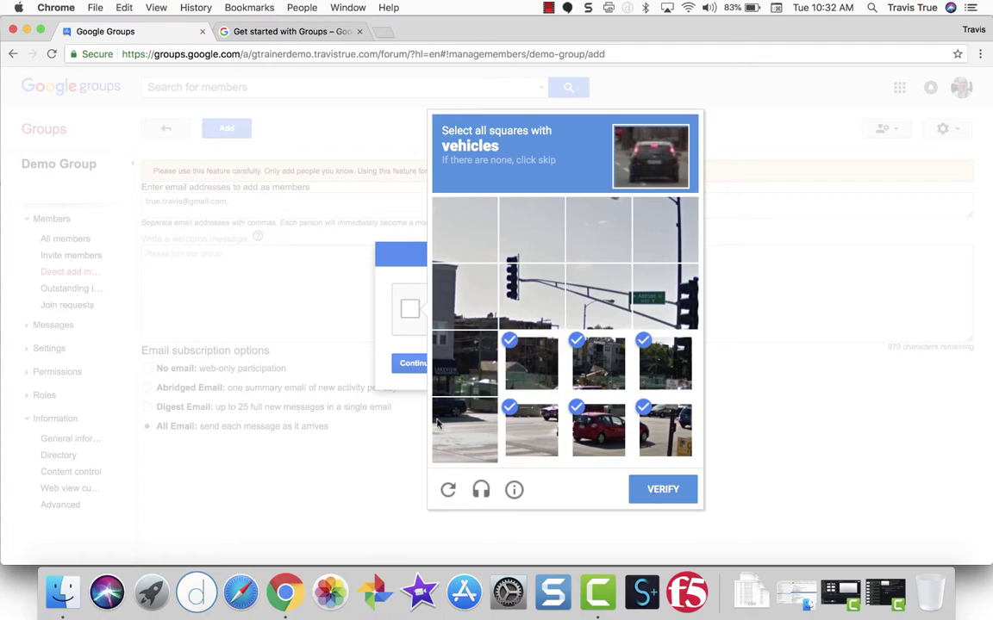
click(464, 429)
click(464, 362)
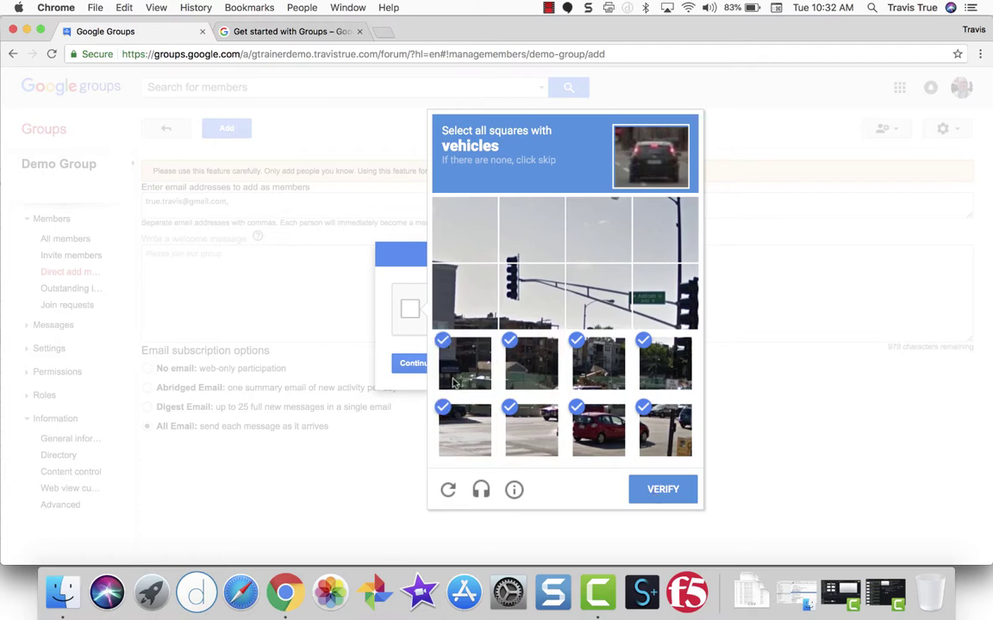
click(659, 488)
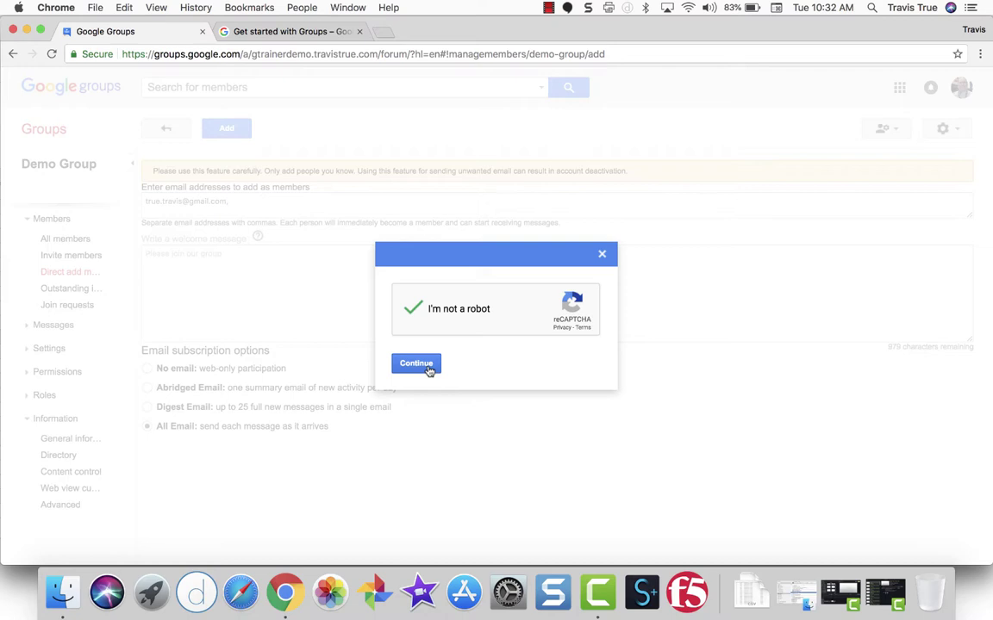
click(425, 366)
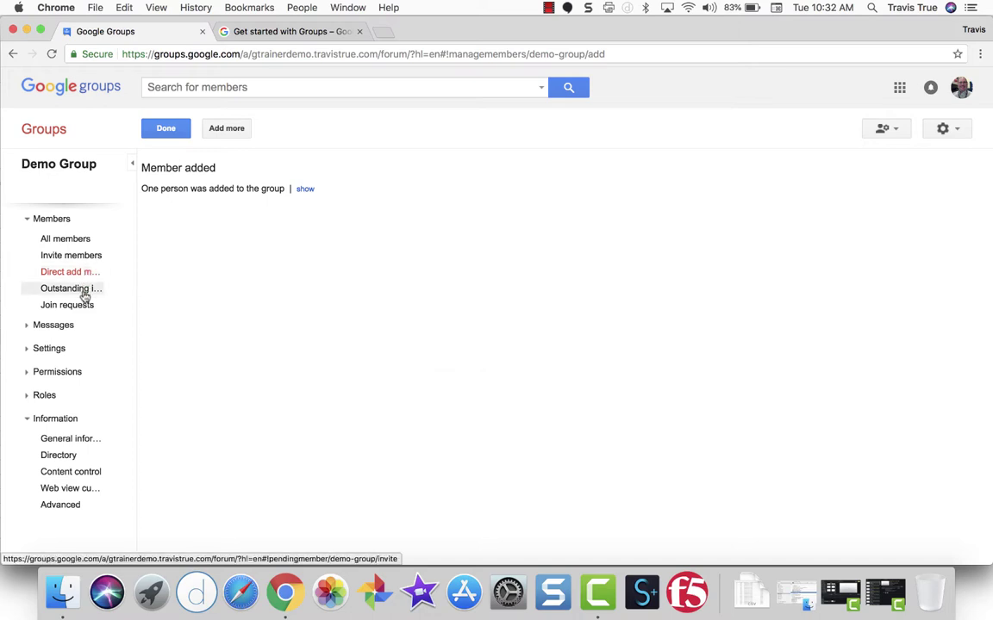
Check Demo Group's outstanding invitation, then view its empty join requests list.
click(85, 296)
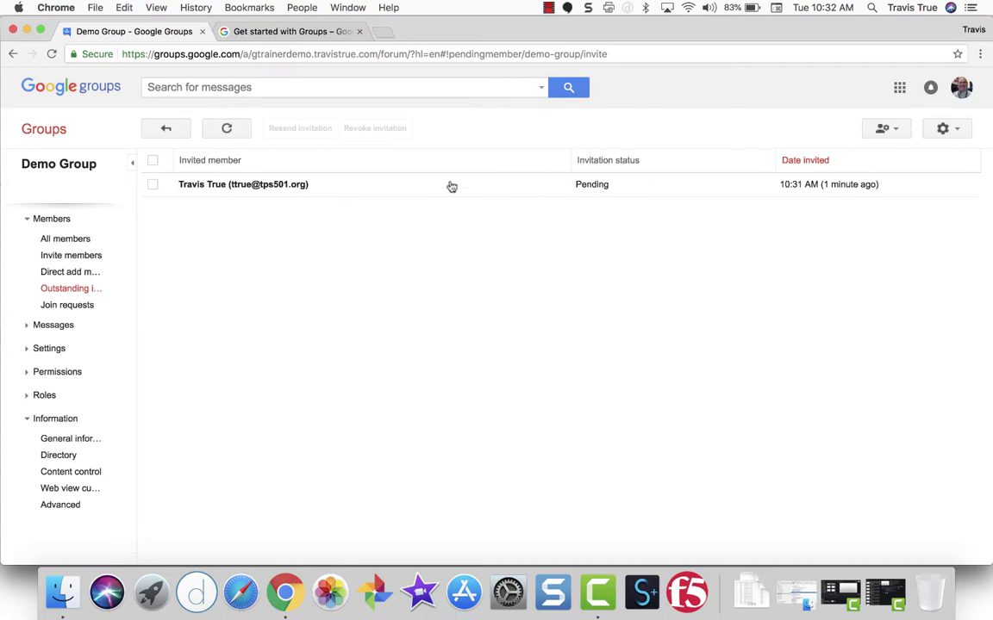
click(68, 306)
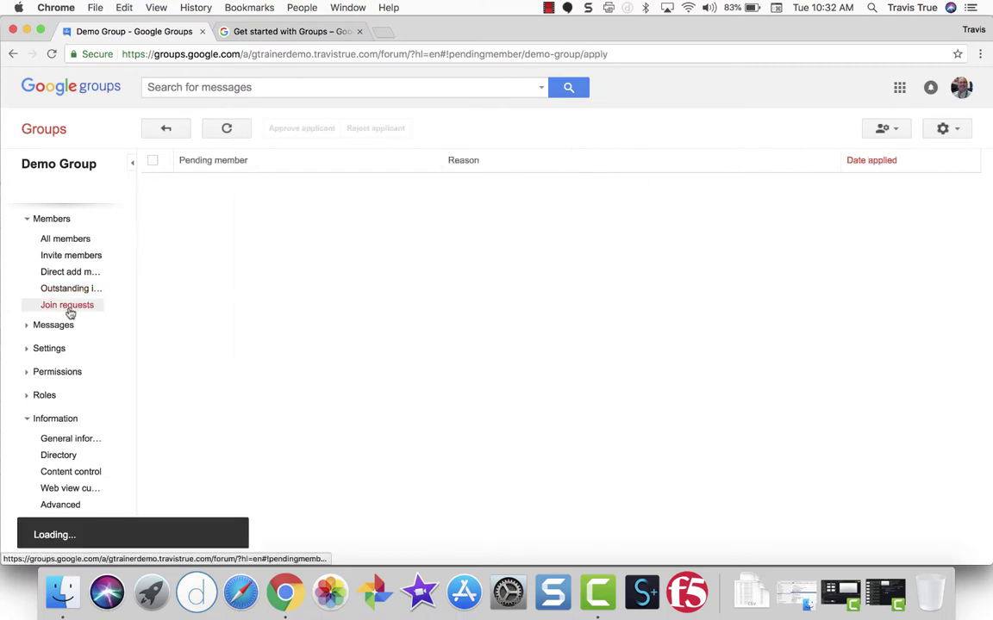